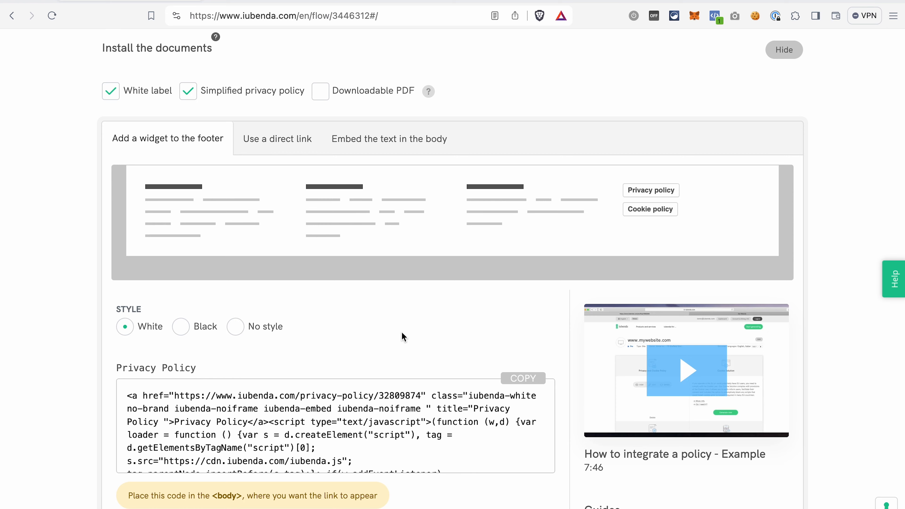
# Step: Copy the direct link to the Privacy Policy and open it in a separate browser tab
pyautogui.scroll(-4, 403, 337)
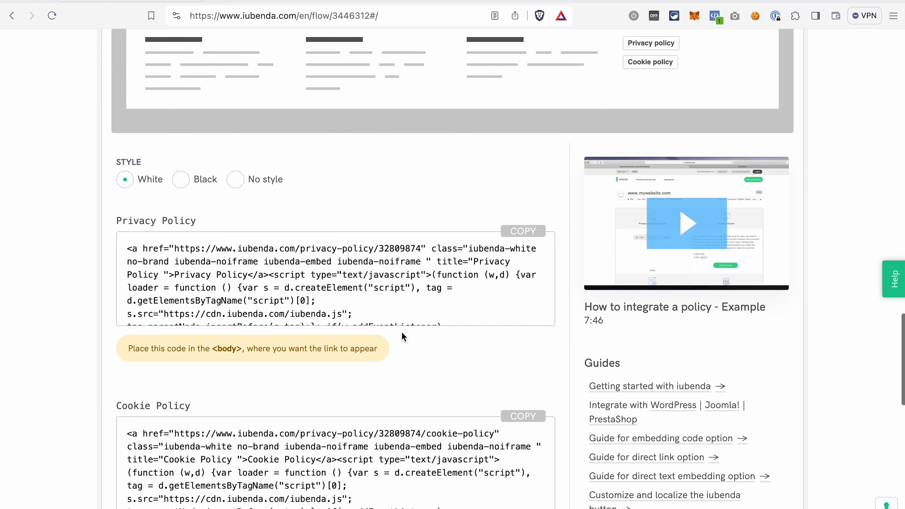
pyautogui.scroll(2, 403, 337)
pyautogui.scroll(-3, 402, 336)
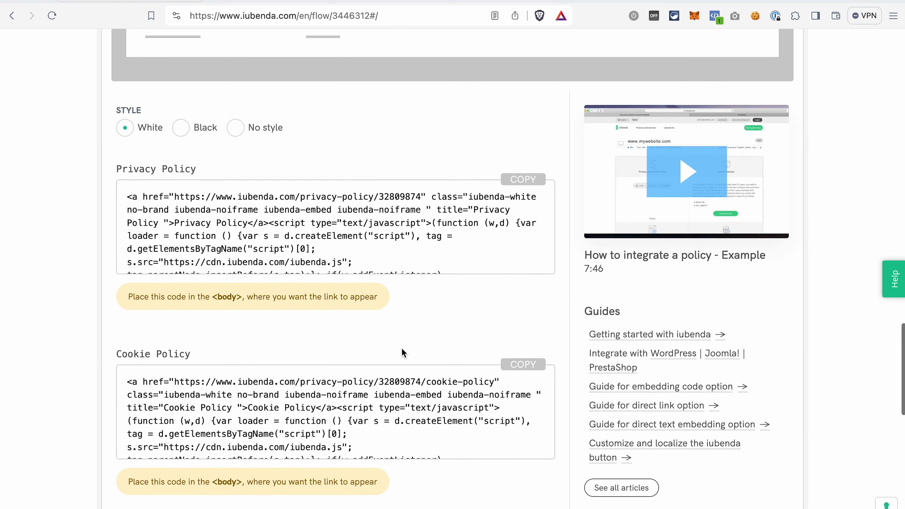
pyautogui.scroll(6, 442, 398)
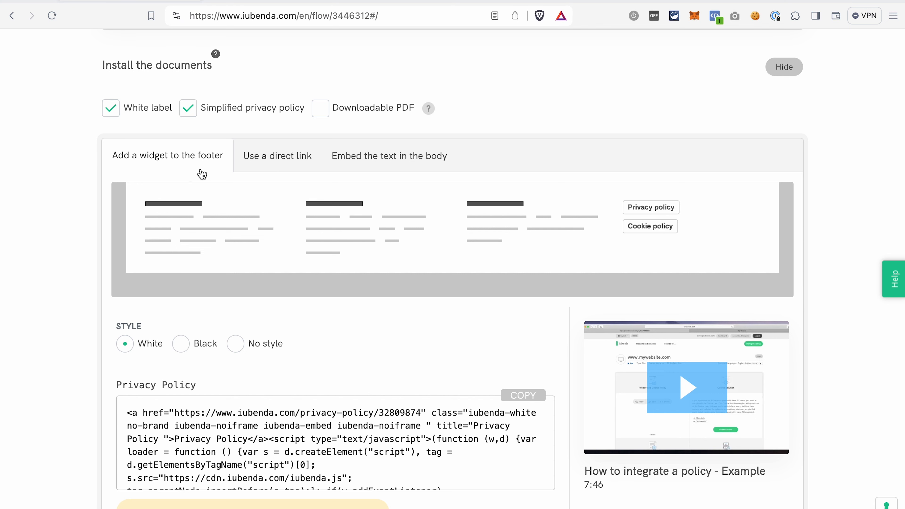
pyautogui.click(275, 163)
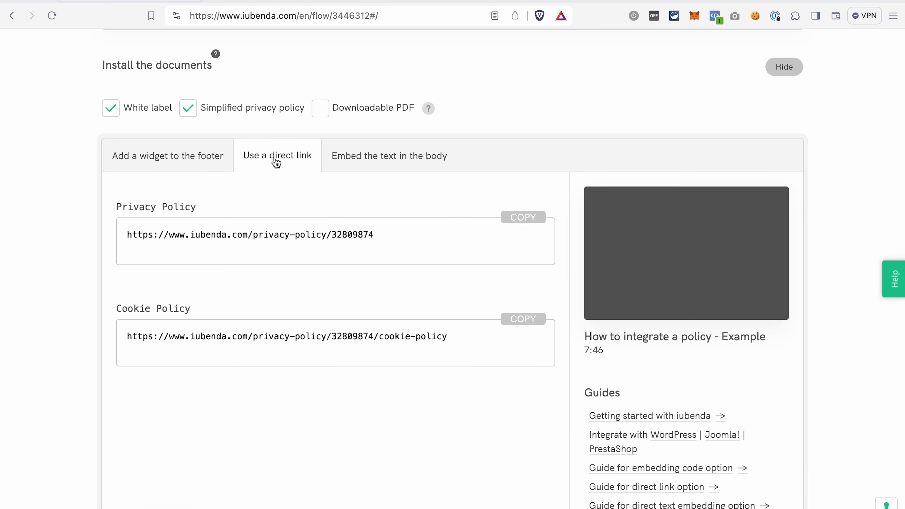
pyautogui.click(518, 223)
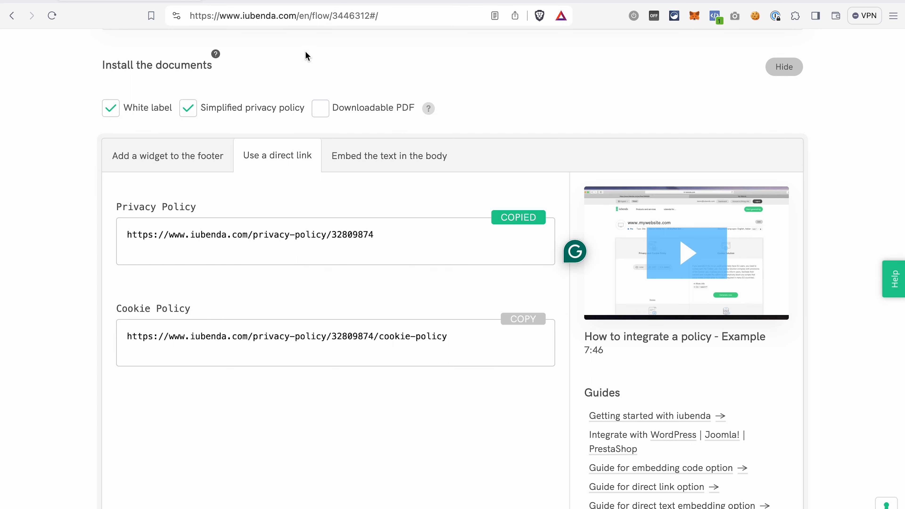
pyautogui.click(226, 3)
pyautogui.hotkey('ctrl', 'v')
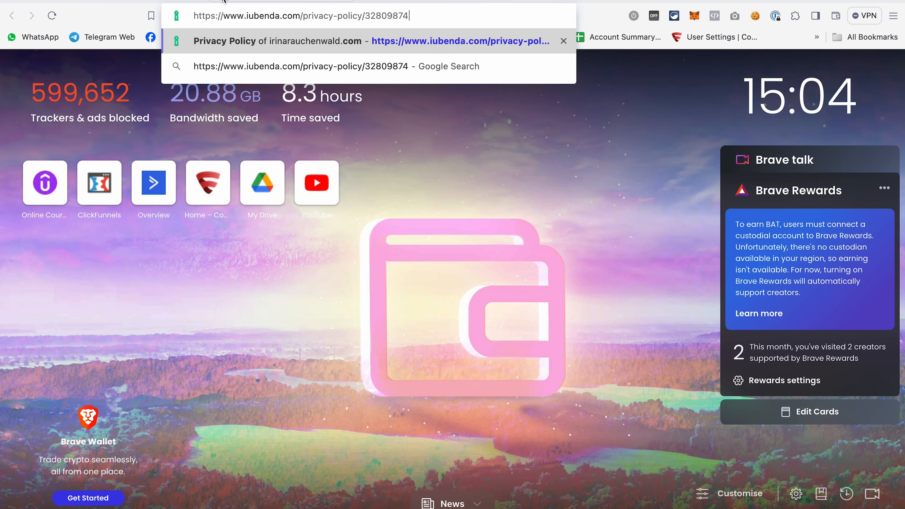
pyautogui.press('Return')
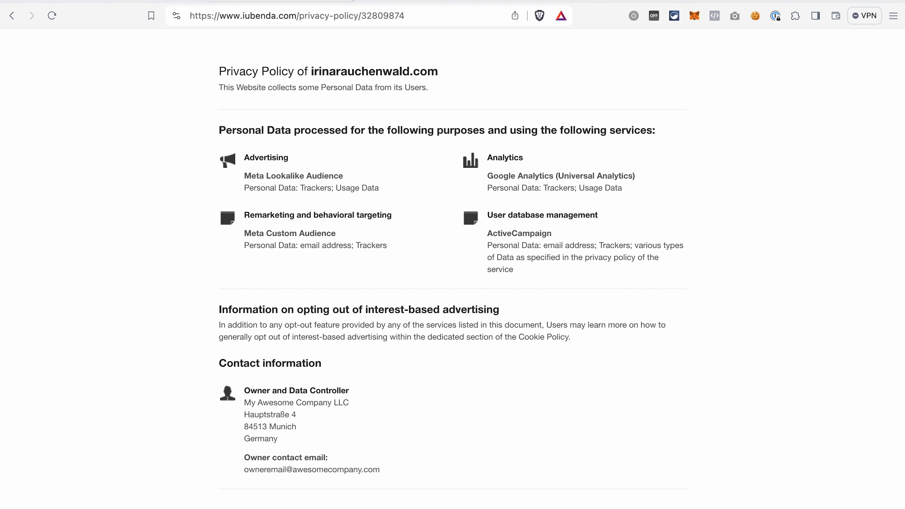
# Step: Return to the install options, show the code for embedding the text in the body, and copy the Cookie Policy JavaScript code
pyautogui.click(130, 1)
pyautogui.click(403, 165)
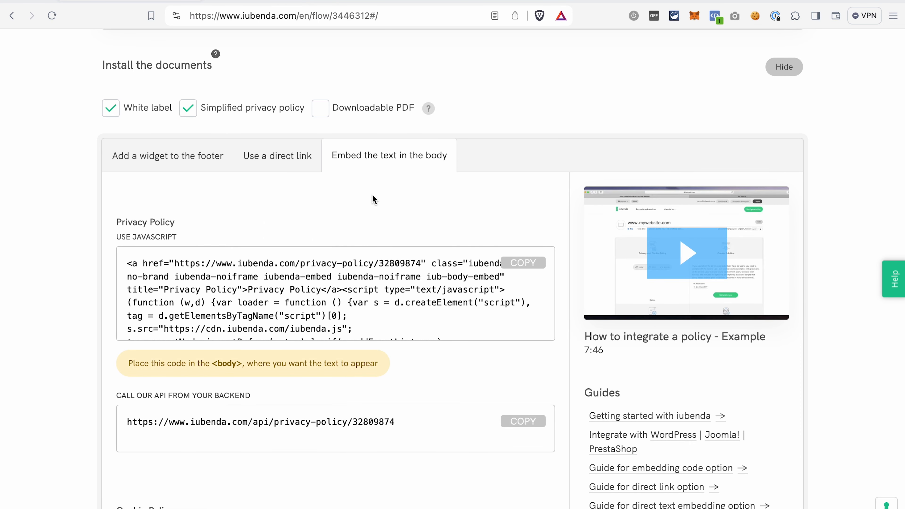
pyautogui.scroll(-2, 376, 292)
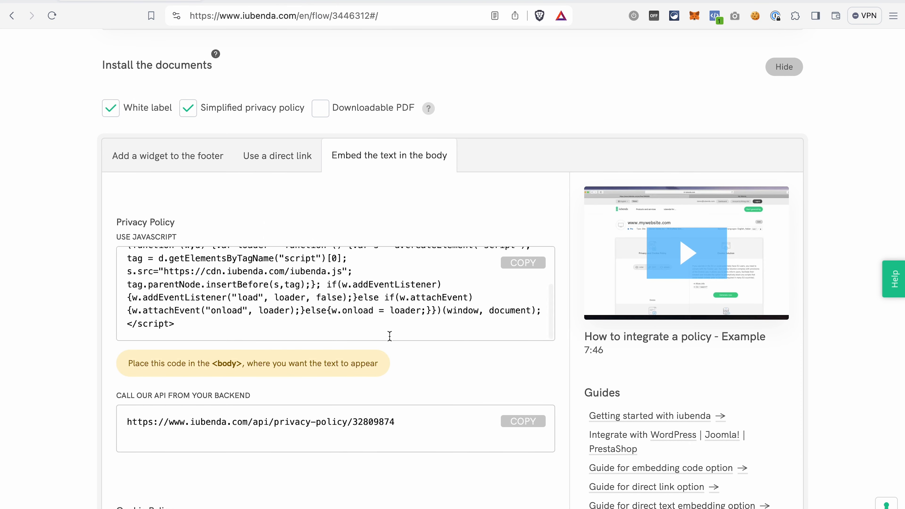
pyautogui.scroll(-5, 464, 430)
pyautogui.scroll(-2, 428, 388)
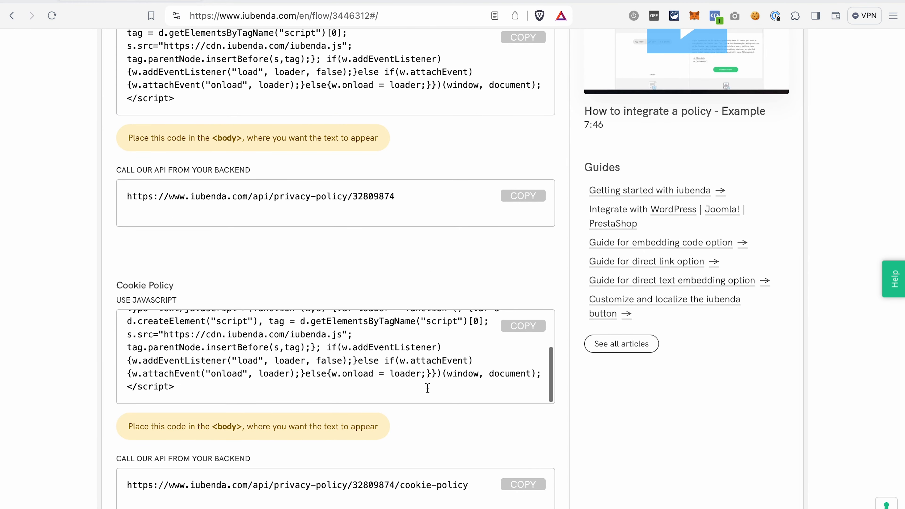
pyautogui.click(533, 333)
pyautogui.scroll(-5, 195, 356)
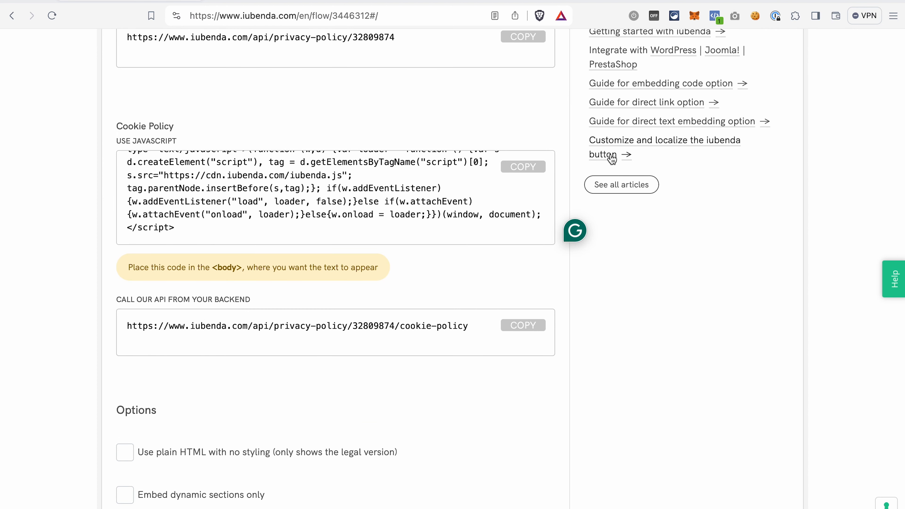
# Step: Start the Privacy Controls and Cookie Solution setup and confirm Germany, worldwide users and the auto-configured compliance settings
pyautogui.scroll(10, 606, 153)
pyautogui.scroll(6, 610, 157)
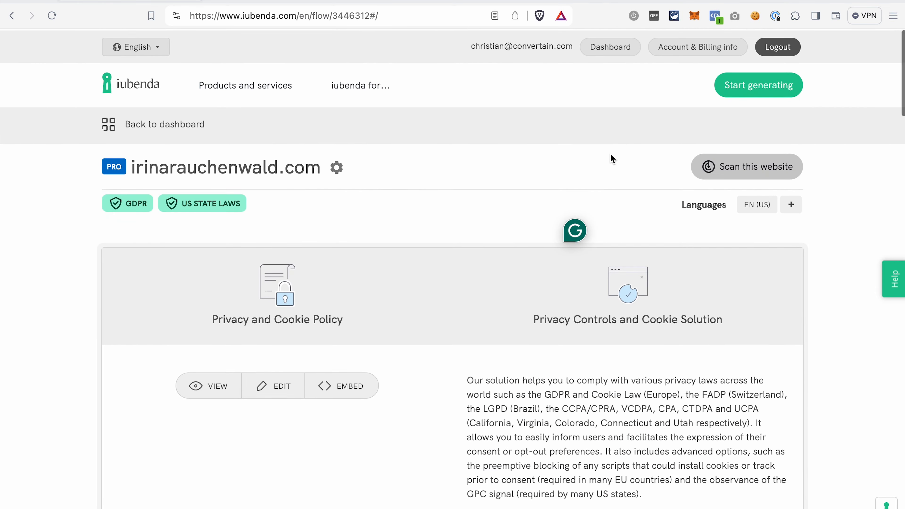
pyautogui.scroll(-5, 610, 158)
pyautogui.click(640, 344)
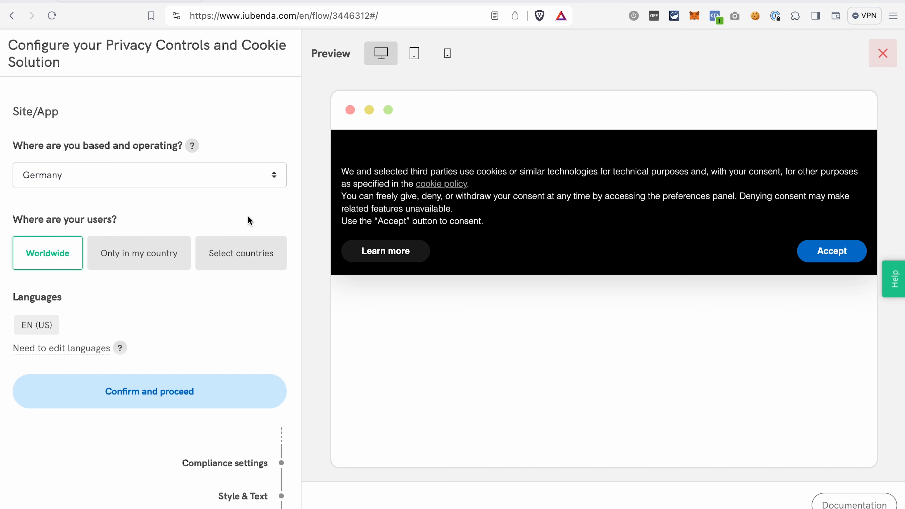
pyautogui.scroll(-2, 215, 339)
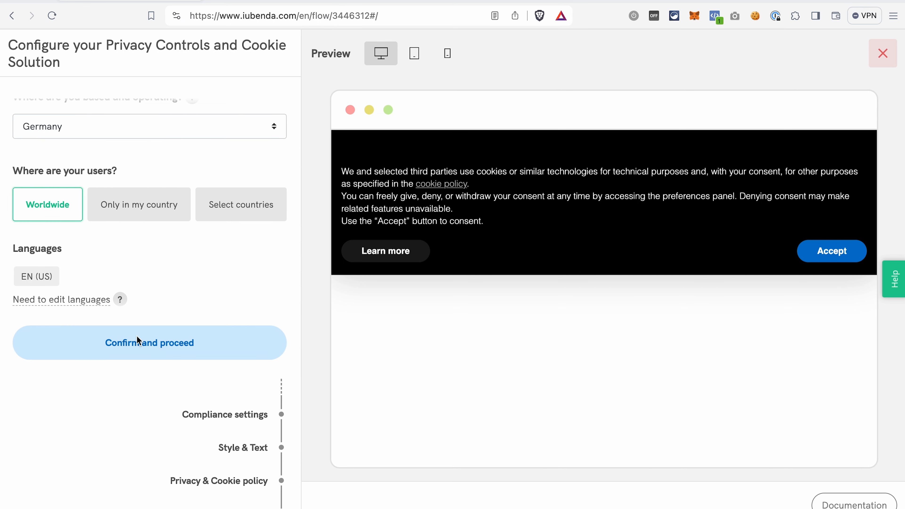
pyautogui.click(188, 352)
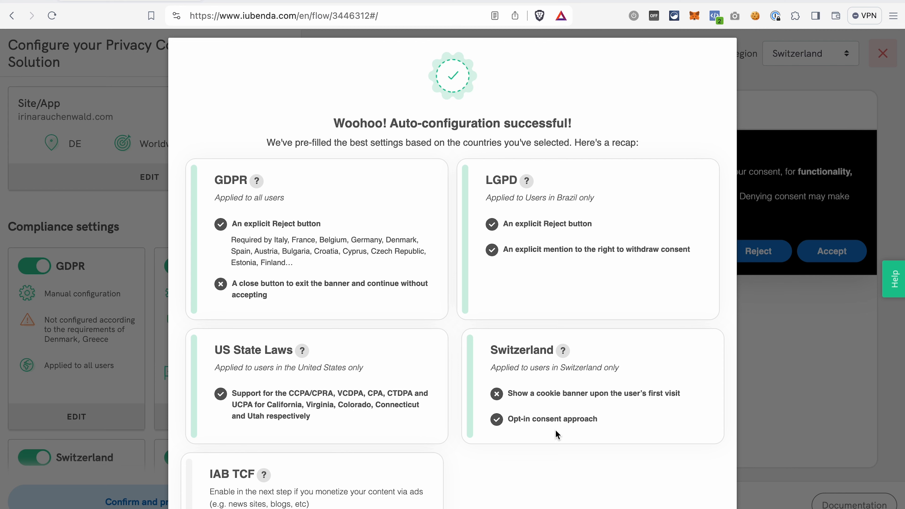
pyautogui.scroll(-3, 509, 474)
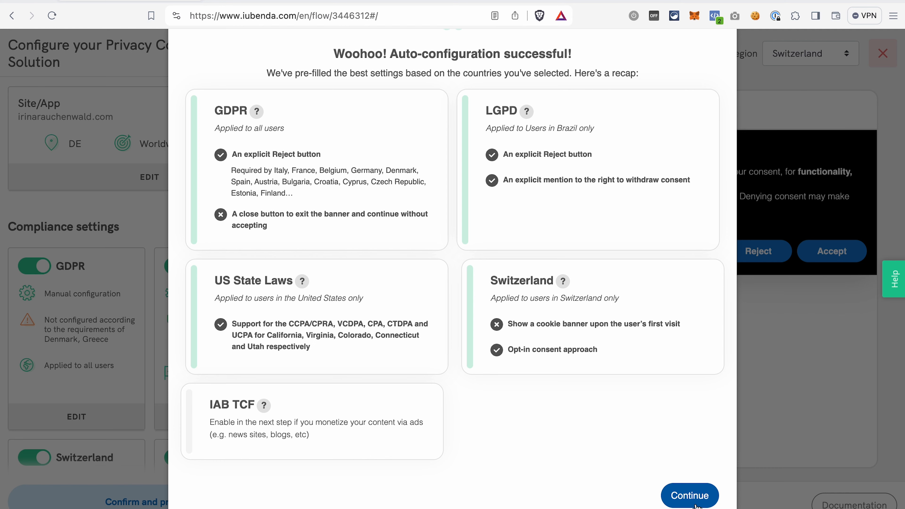
pyautogui.click(690, 496)
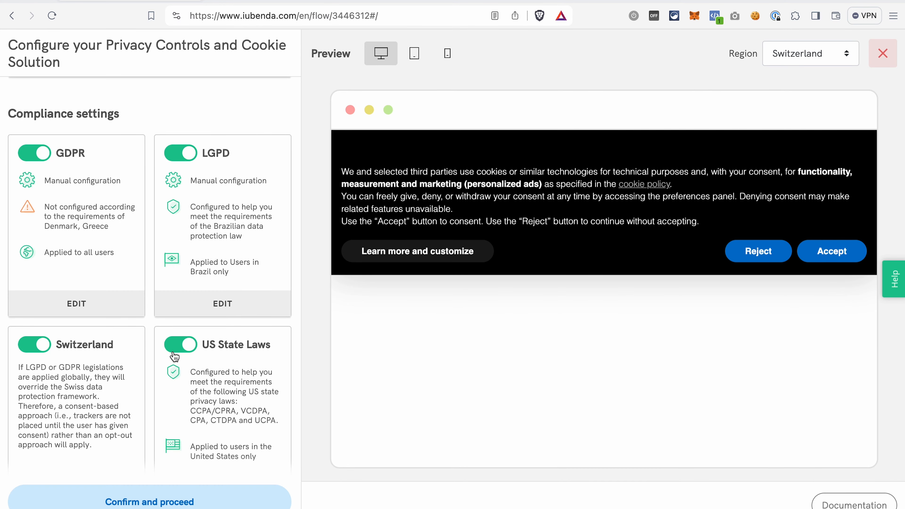
pyautogui.click(171, 345)
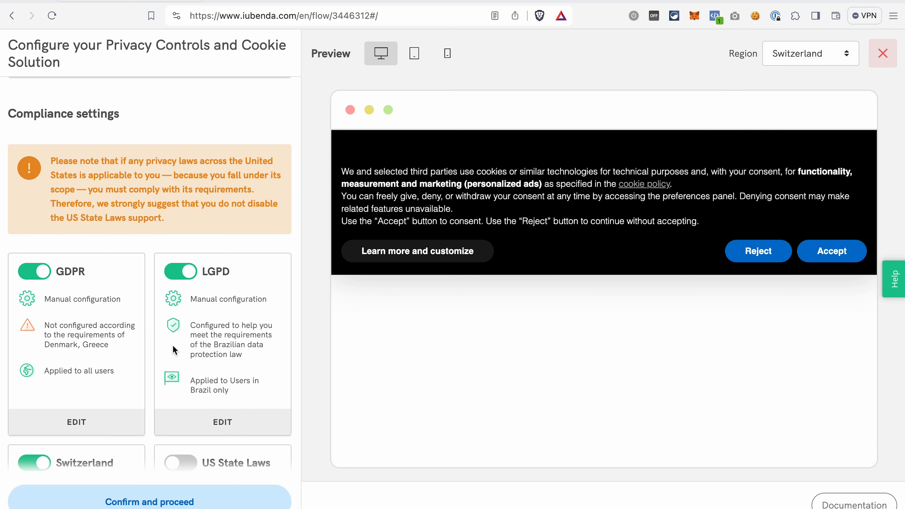
pyautogui.scroll(-5, 193, 374)
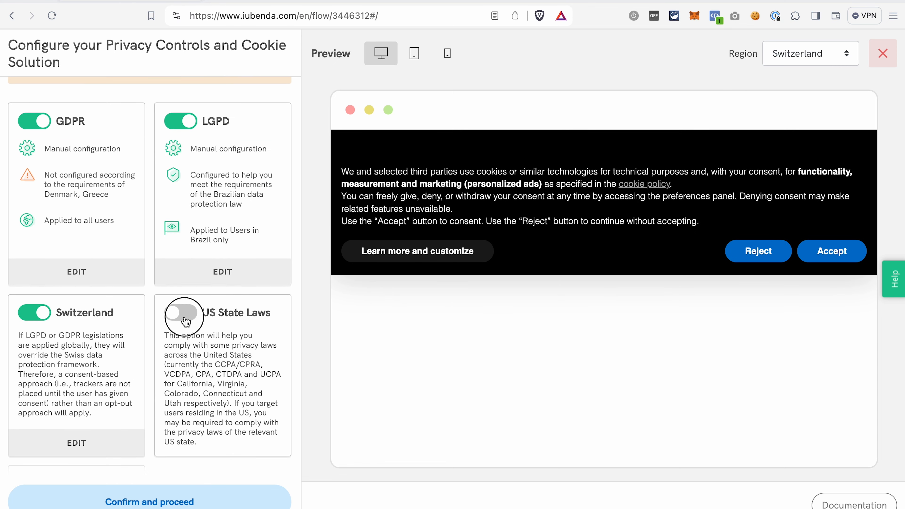
pyautogui.click(182, 316)
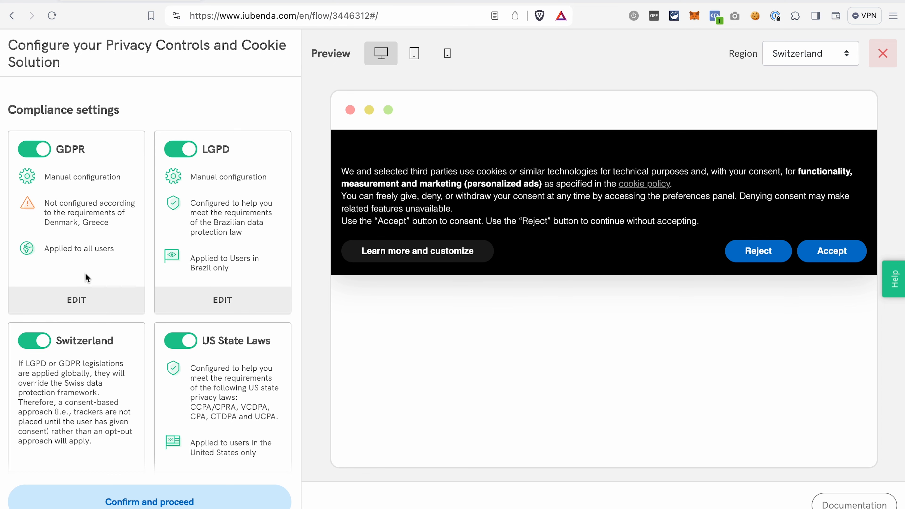
# Step: In the GDPR settings, enable granular control directly in the first layer of the banner, then confirm the compliance settings
pyautogui.click(82, 304)
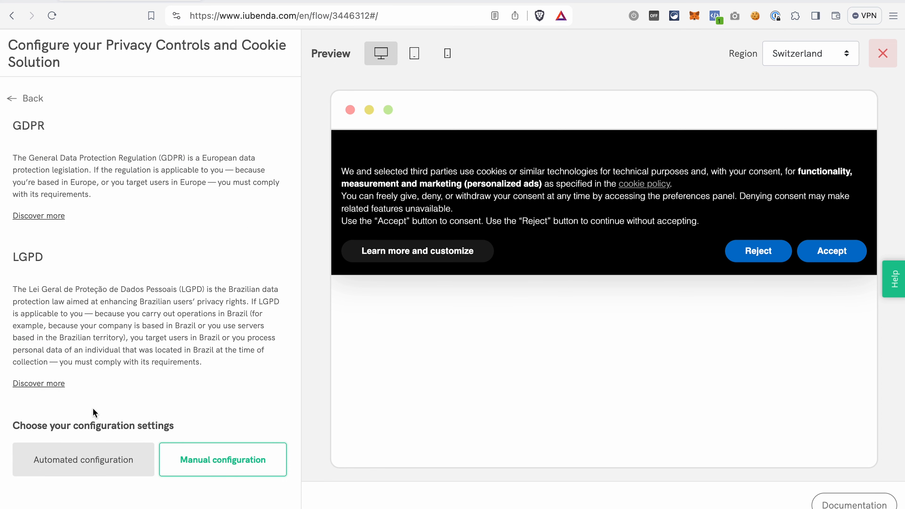
pyautogui.scroll(-8, 94, 411)
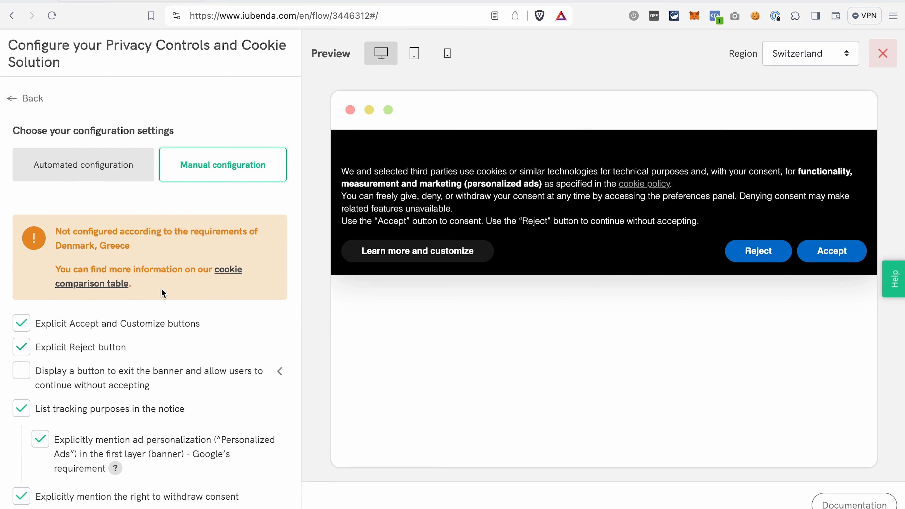
pyautogui.scroll(-6, 181, 306)
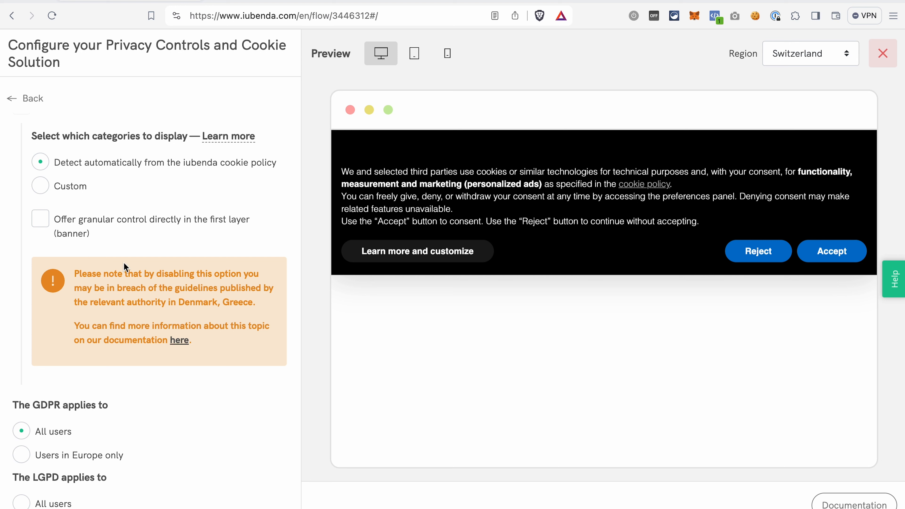
pyautogui.click(42, 223)
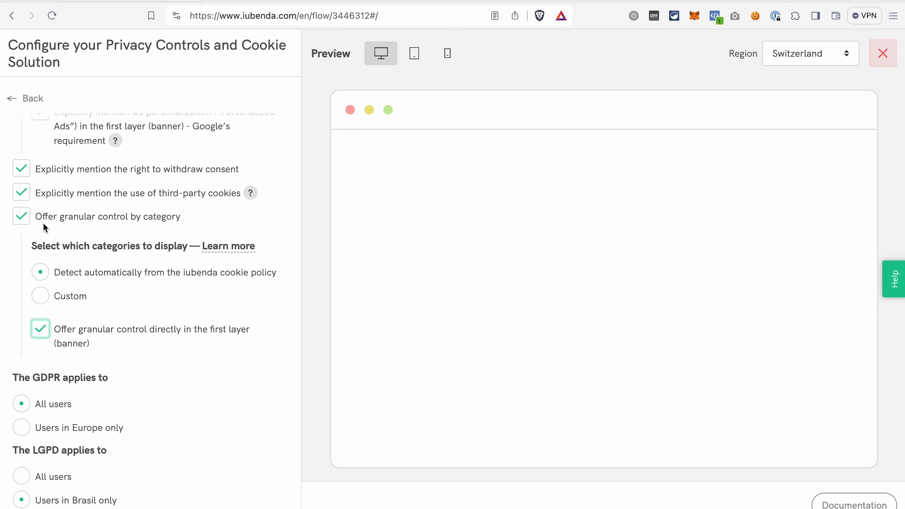
pyautogui.scroll(10, 41, 203)
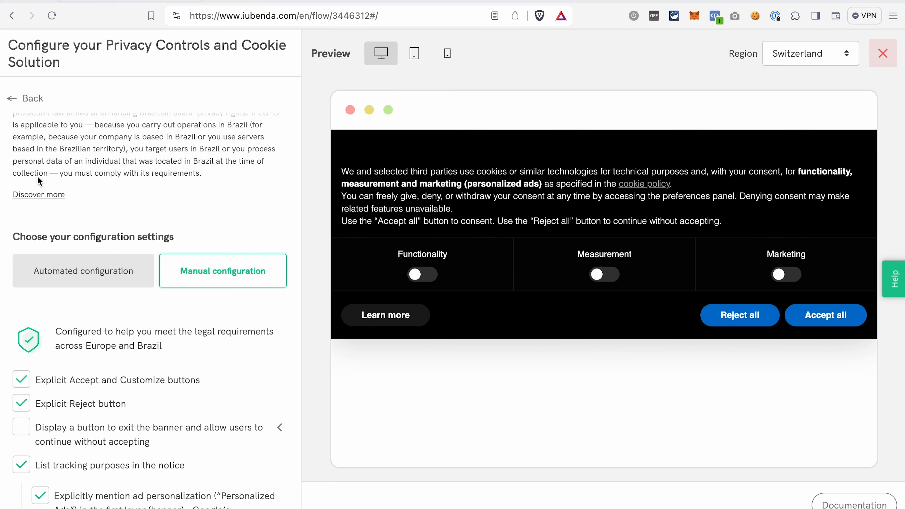
pyautogui.click(16, 104)
pyautogui.scroll(-6, 197, 456)
pyautogui.click(197, 454)
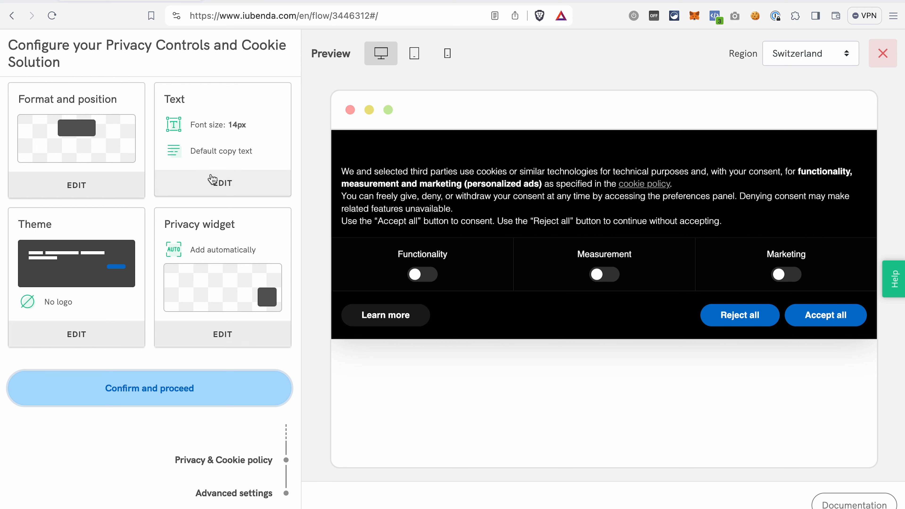
# Step: Review the cookie banner's text settings, including font size, body text and button labels, and return to the style overview
pyautogui.click(219, 189)
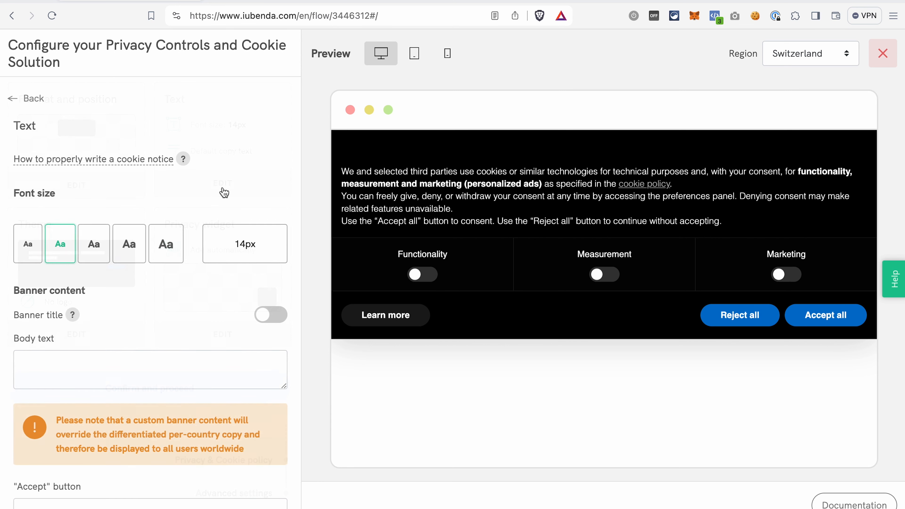
pyautogui.scroll(-5, 189, 348)
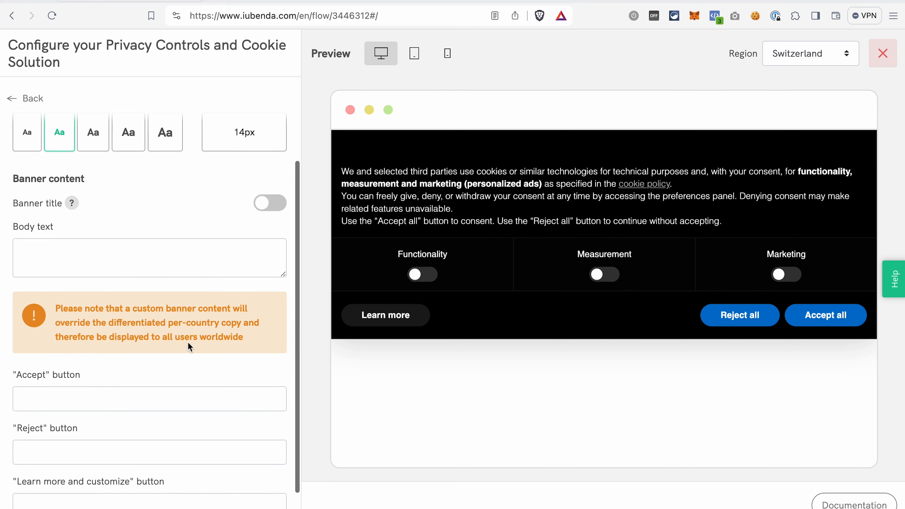
pyautogui.scroll(5, 189, 342)
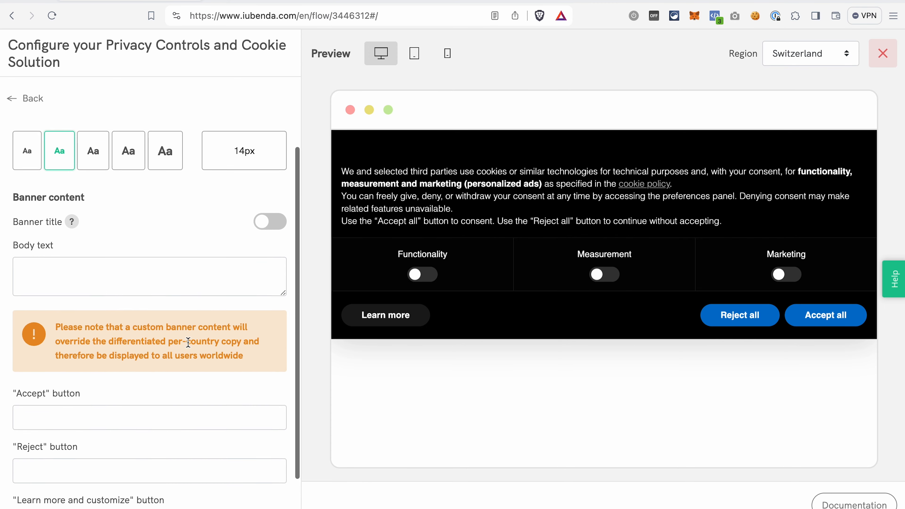
pyautogui.click(14, 99)
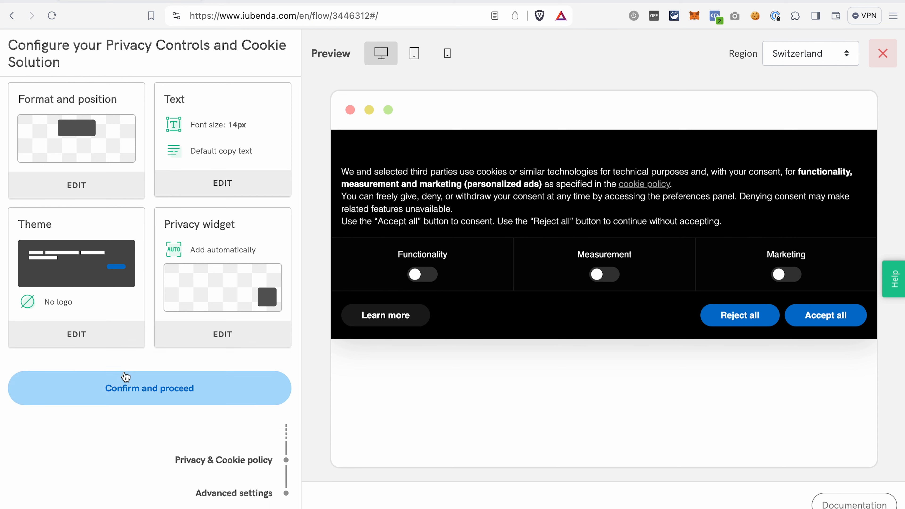
# Step: Apply the Mint color theme to the cookie banner and confirm the style and text settings
pyautogui.click(106, 343)
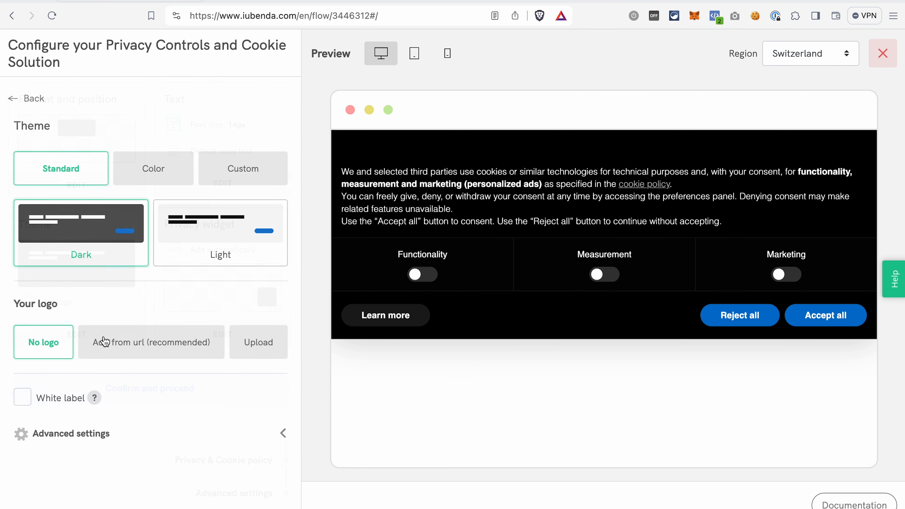
pyautogui.click(255, 167)
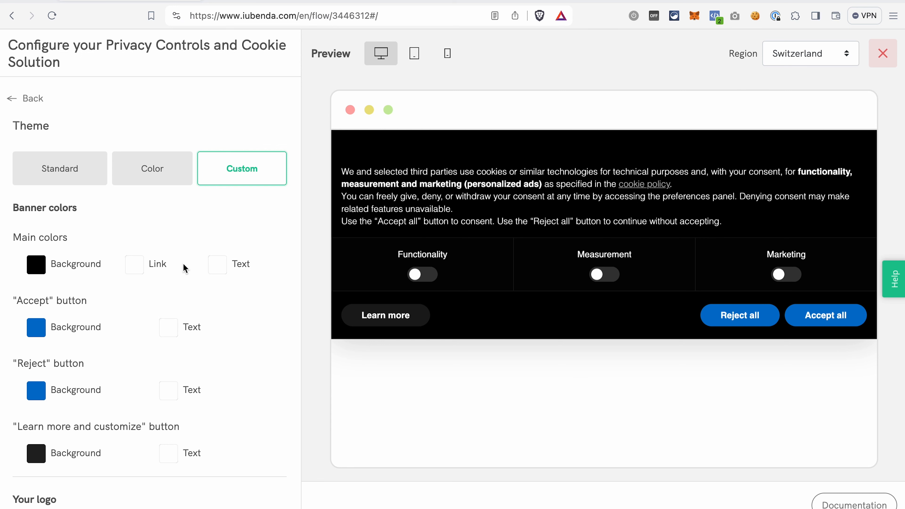
pyautogui.click(169, 178)
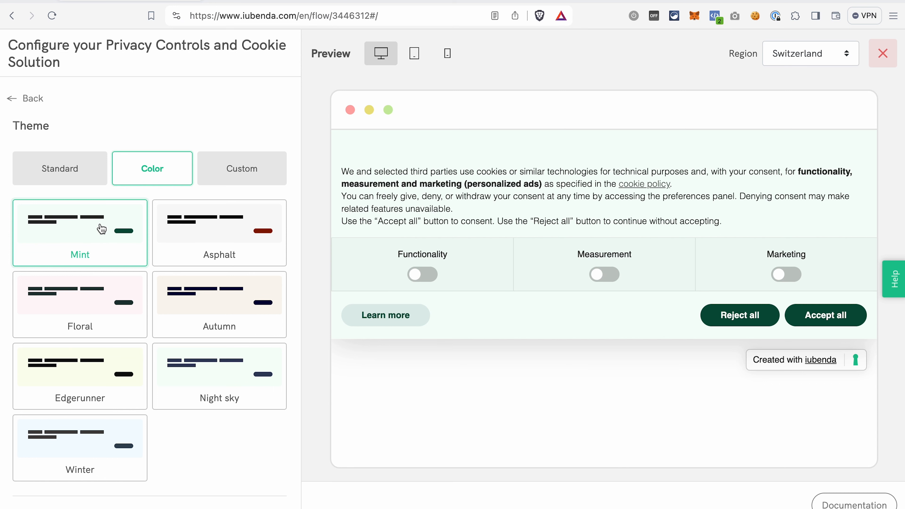
pyautogui.scroll(-6, 102, 285)
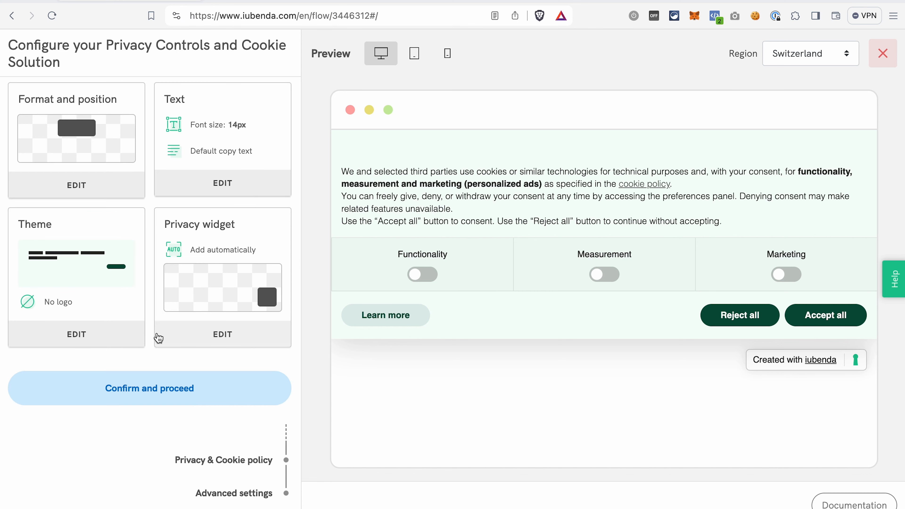
pyautogui.click(167, 388)
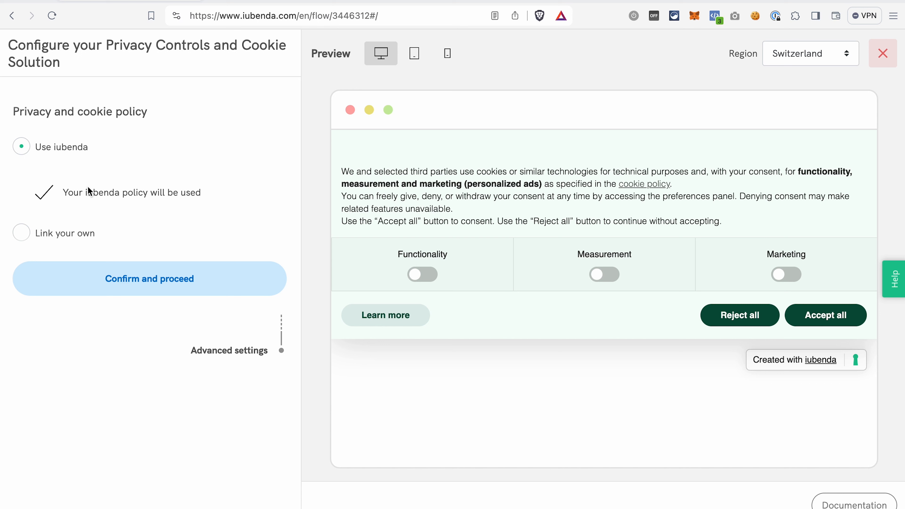
# Step: Confirm the iubenda privacy and cookie policy for the banner, then copy the Privacy Controls and Cookie Solution snippet from the embedding instructions
pyautogui.click(169, 296)
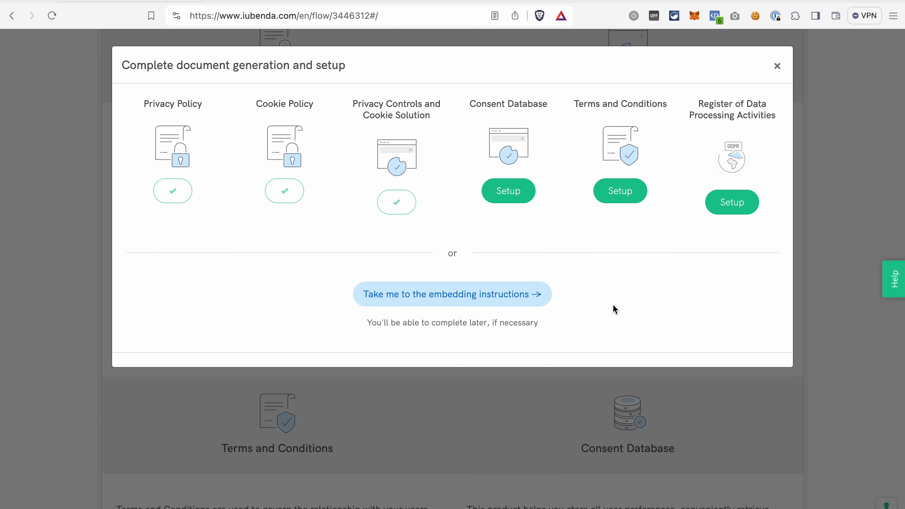
pyautogui.click(491, 295)
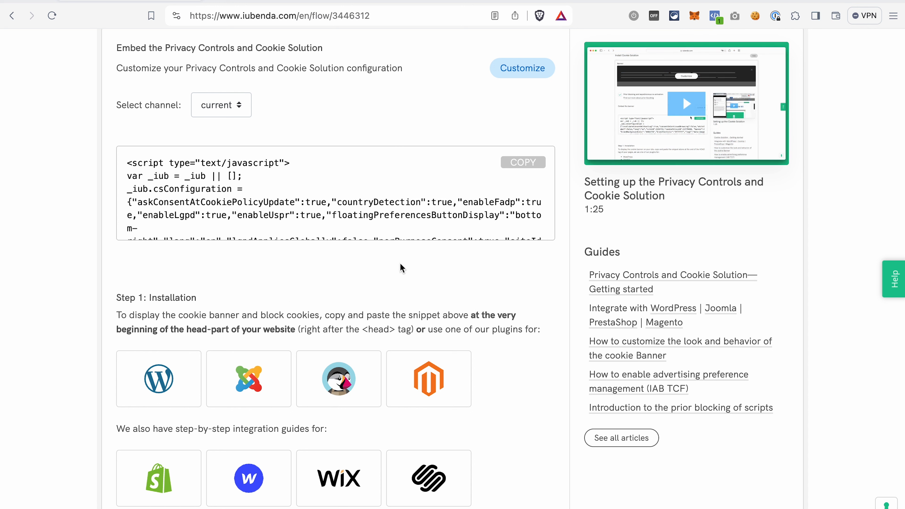
pyautogui.click(521, 165)
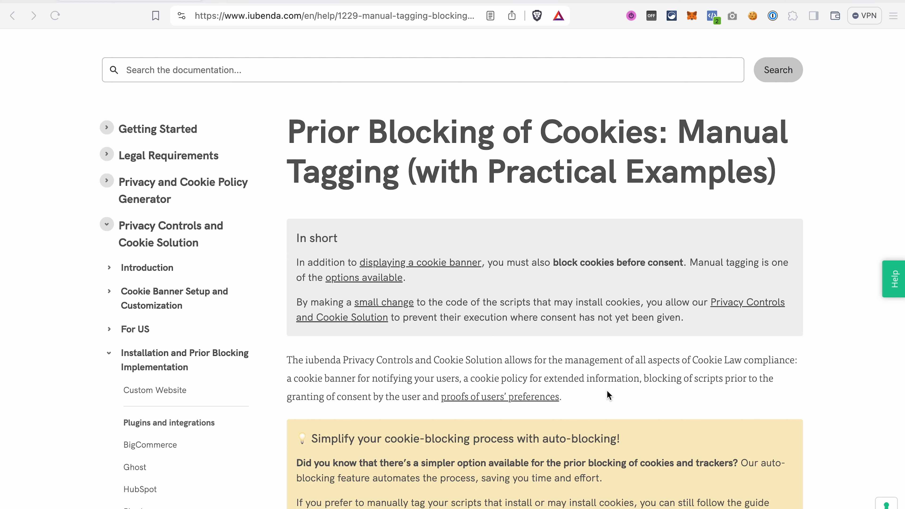
# Step: Read through the manual tagging guide, covering the script modifications for prior blocking and the practical examples per service
pyautogui.scroll(-10, 608, 394)
pyautogui.scroll(-10, 607, 390)
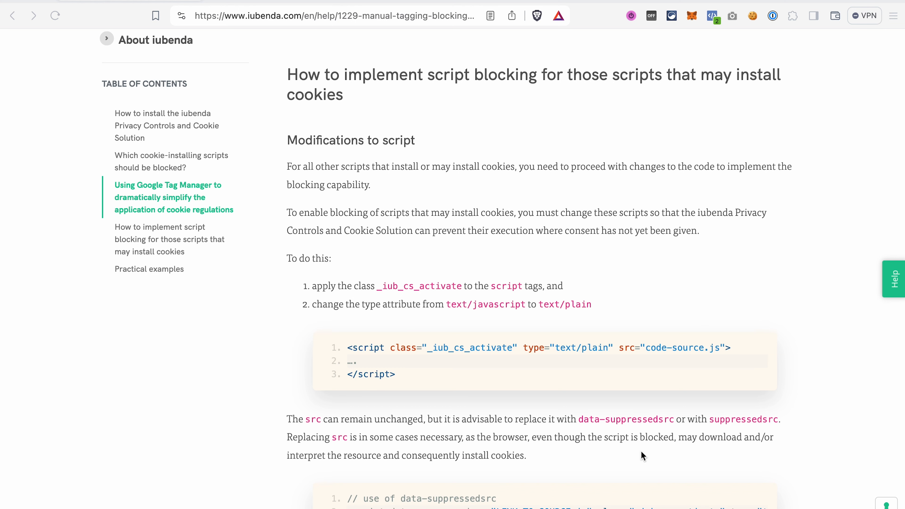
pyautogui.scroll(-15, 447, 260)
pyautogui.scroll(-2, 446, 260)
pyautogui.scroll(-5, 448, 266)
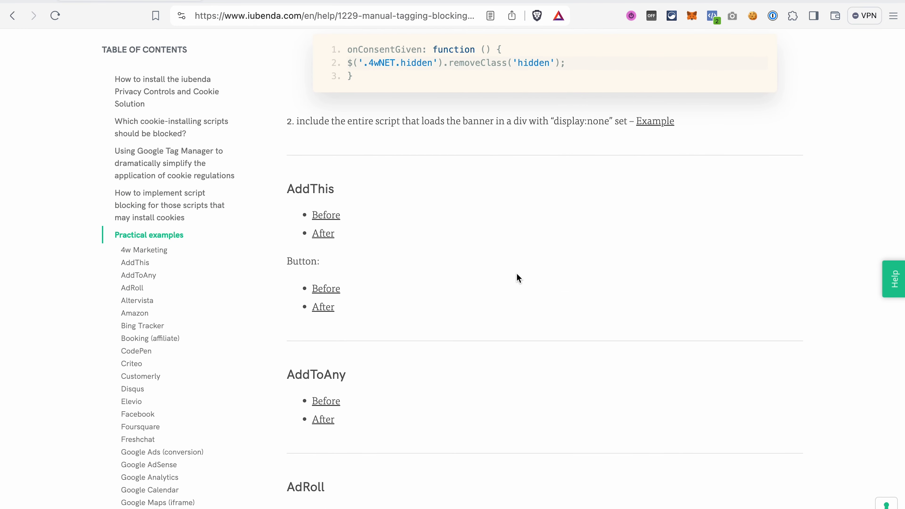
pyautogui.scroll(-13, 518, 277)
pyautogui.scroll(-7, 518, 277)
# Step: Return to the embedding instructions and examine the automatic blocking status and notes under Set-up Prior Blocking
pyautogui.hotkey('ctrl', 'Tab')
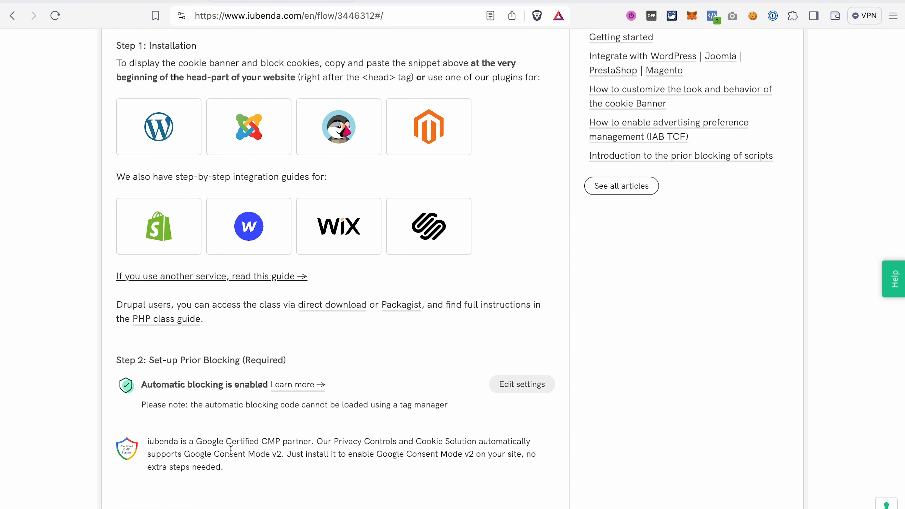
pyautogui.moveTo(142, 386); pyautogui.dragTo(266, 389)
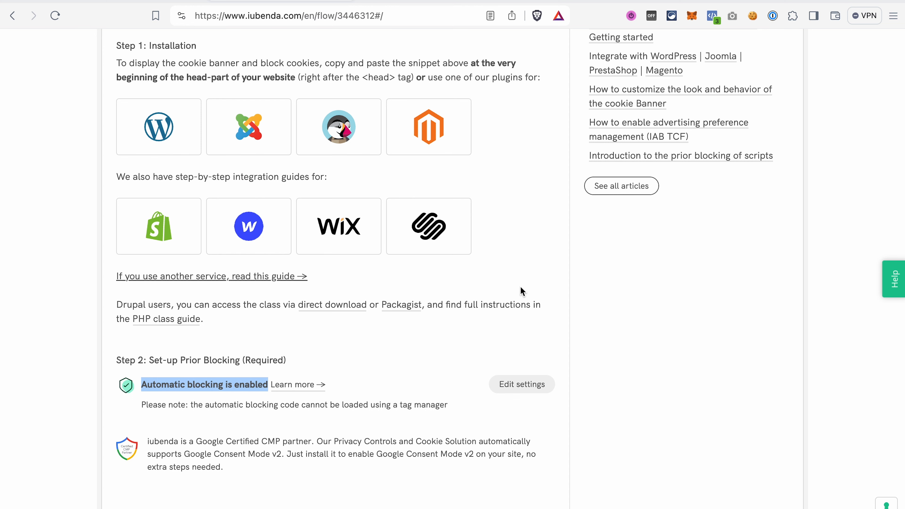
pyautogui.click(464, 366)
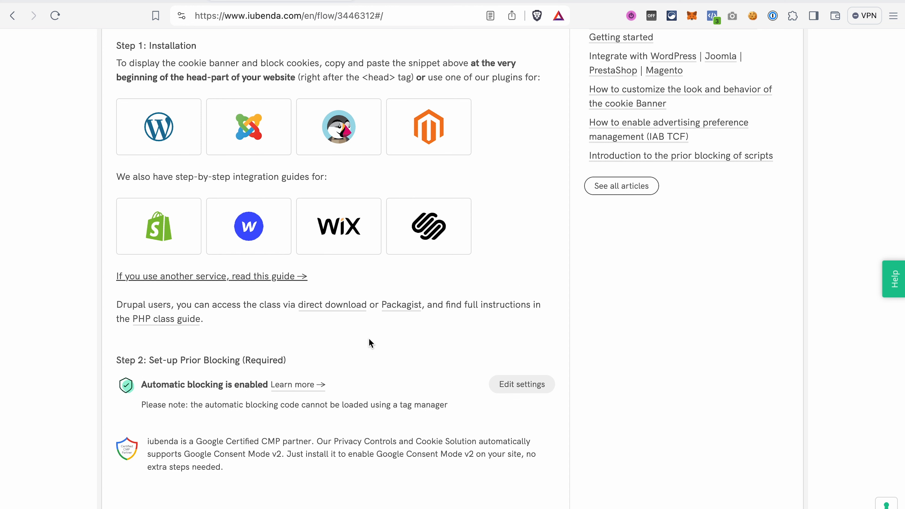
pyautogui.scroll(-3, 365, 399)
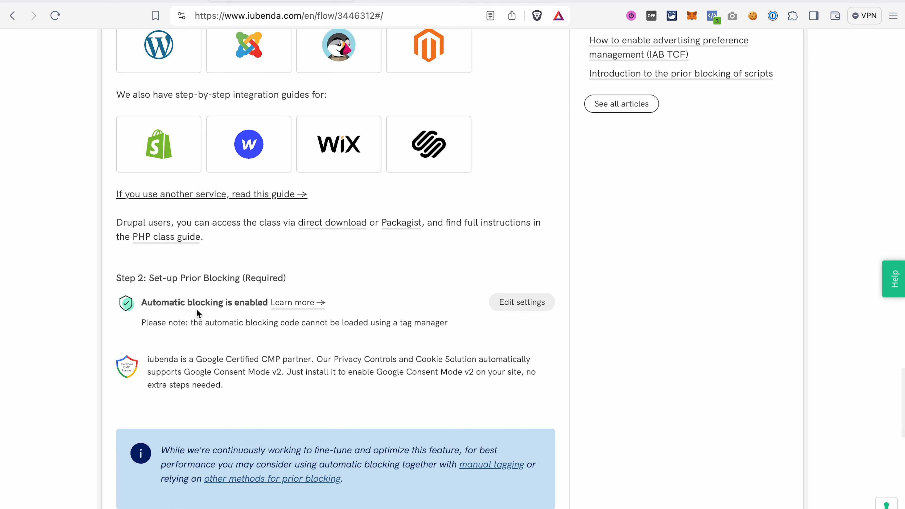